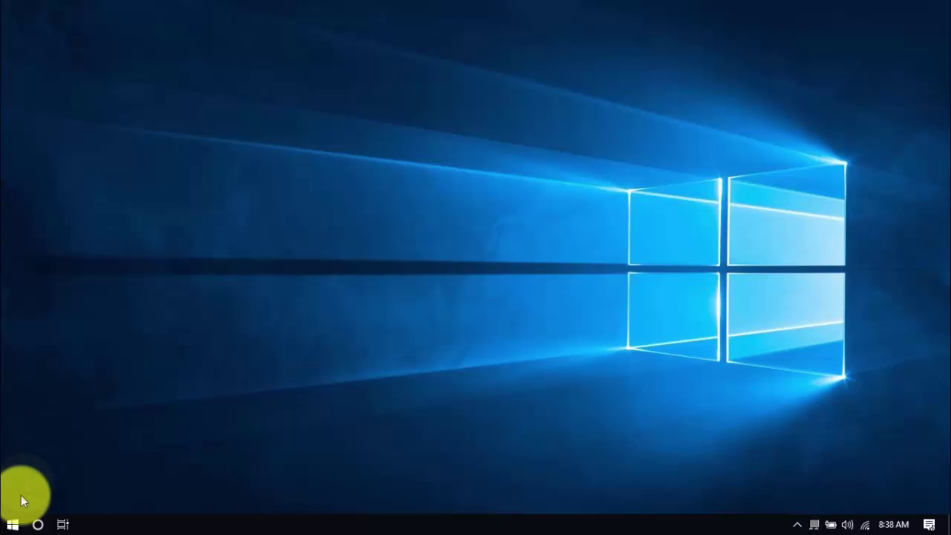
Open Windows Settings' Apps page and show the options for one installed app.
left_click(11, 529)
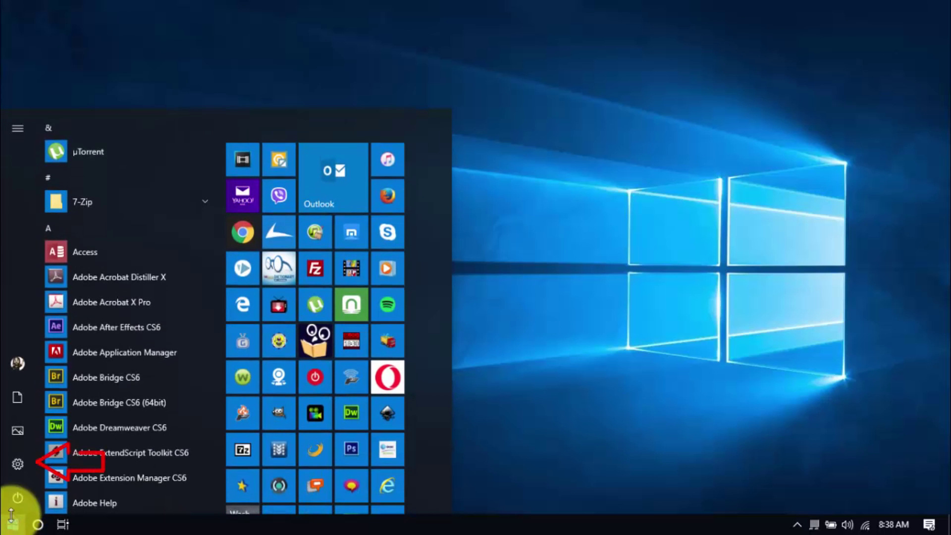
left_click(15, 466)
left_click(91, 229)
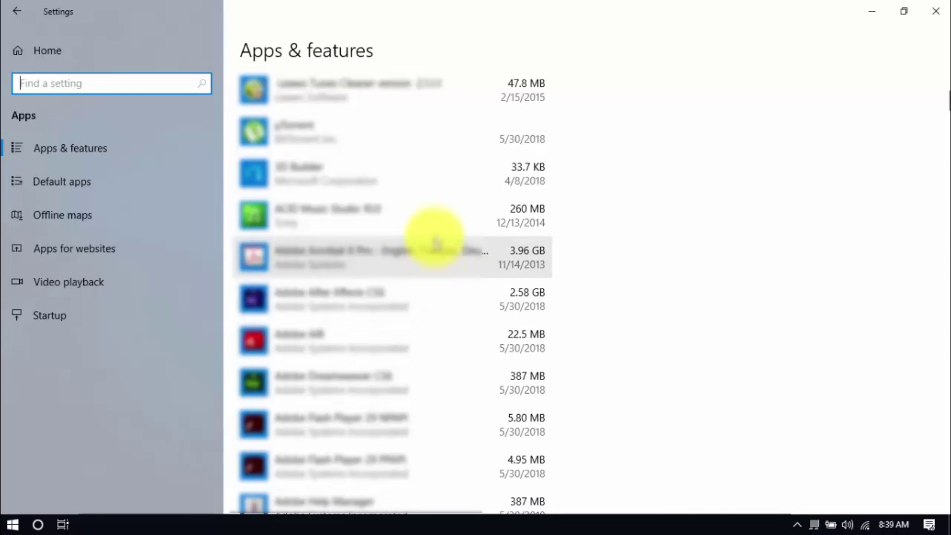
left_click(436, 214)
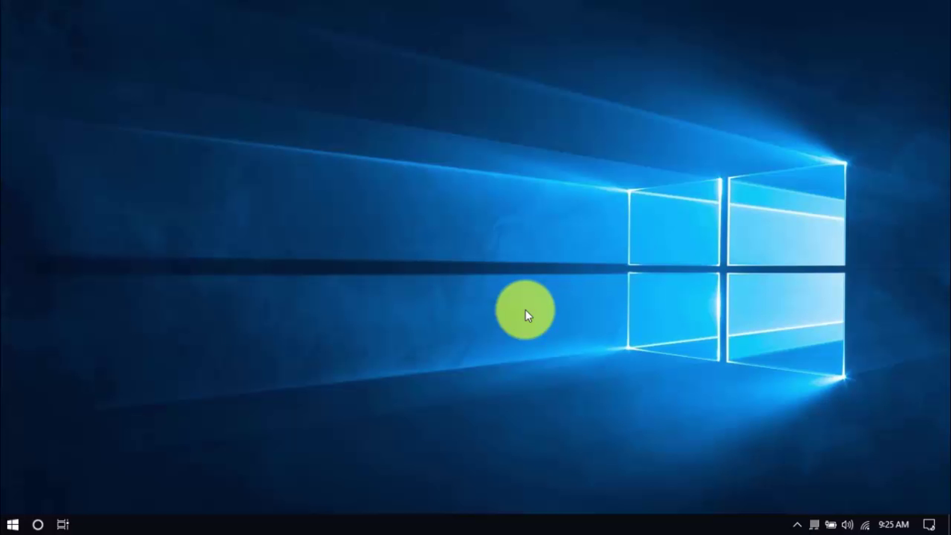
Go from Settings > System > Power & sleep to Additional power settings in Control Panel.
left_click(14, 526)
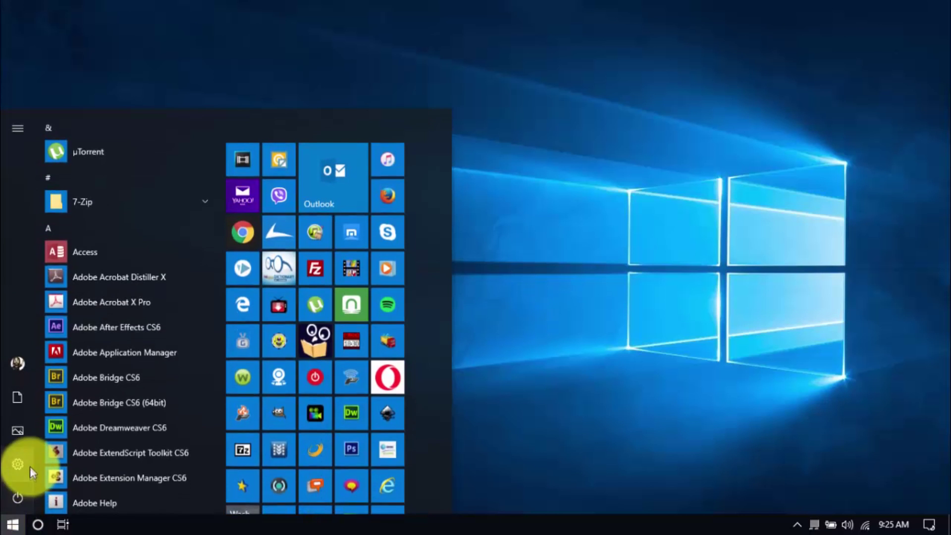
left_click(29, 460)
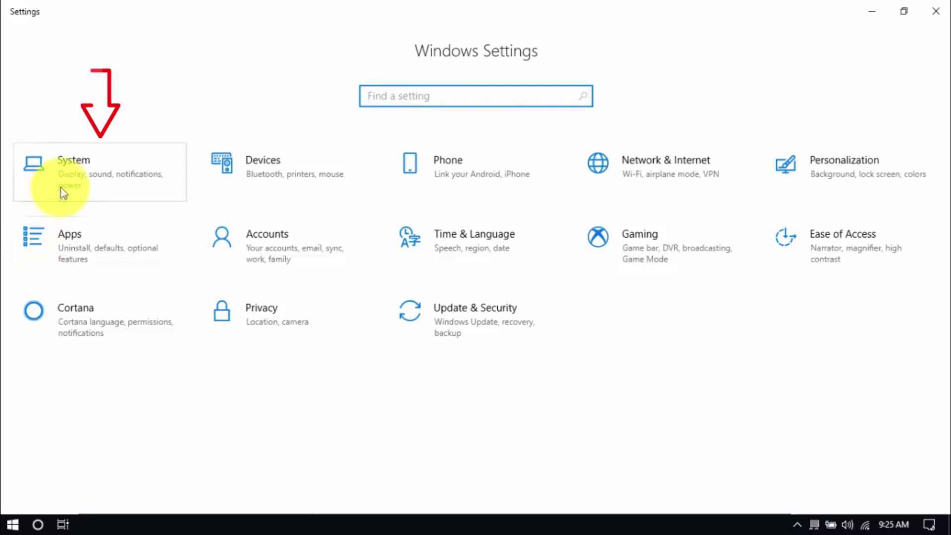
left_click(60, 188)
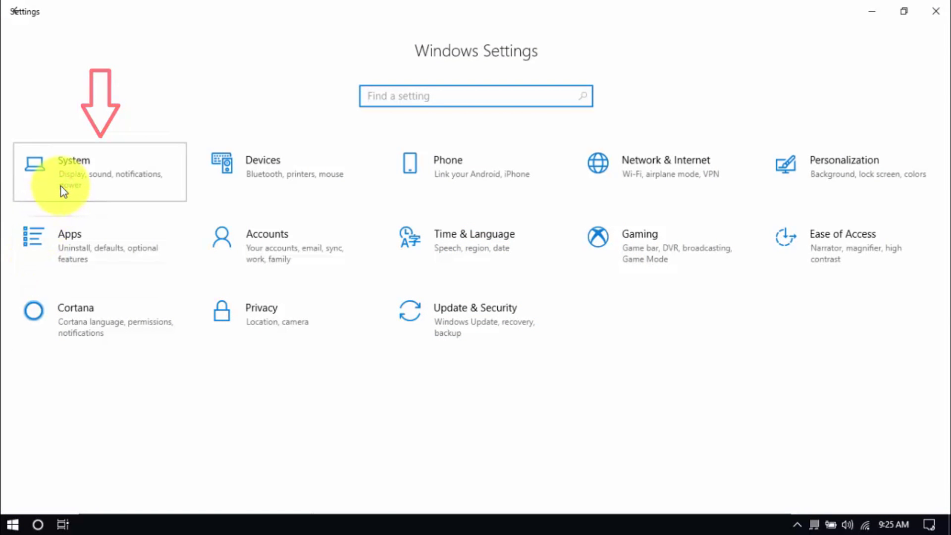
left_click(81, 286)
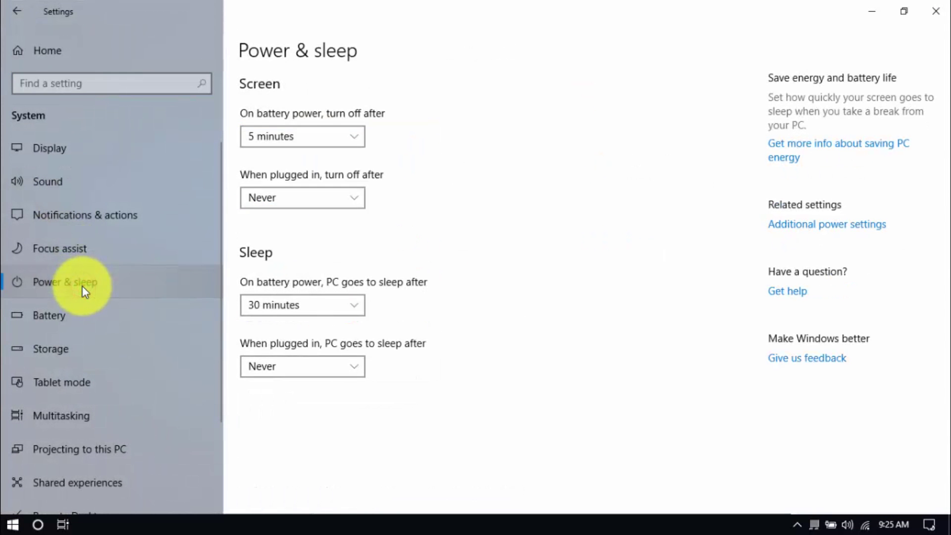
left_click(805, 231)
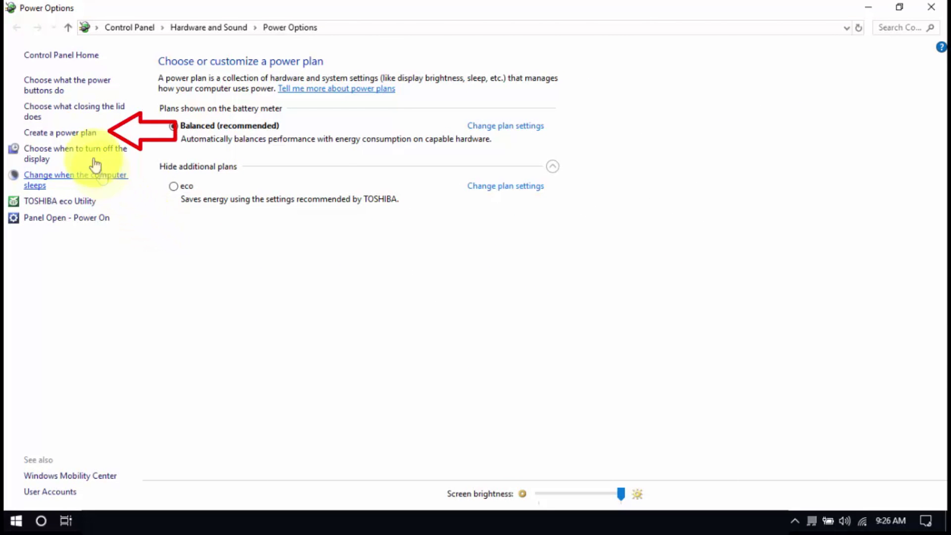
Create and activate 'My Custom Plan 1', based on the High performance plan.
left_click(82, 134)
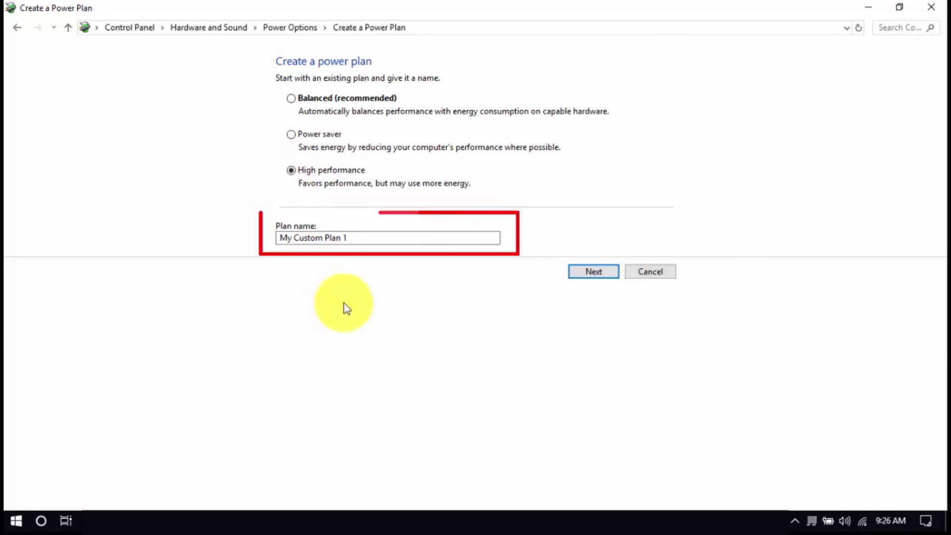
left_click(572, 272)
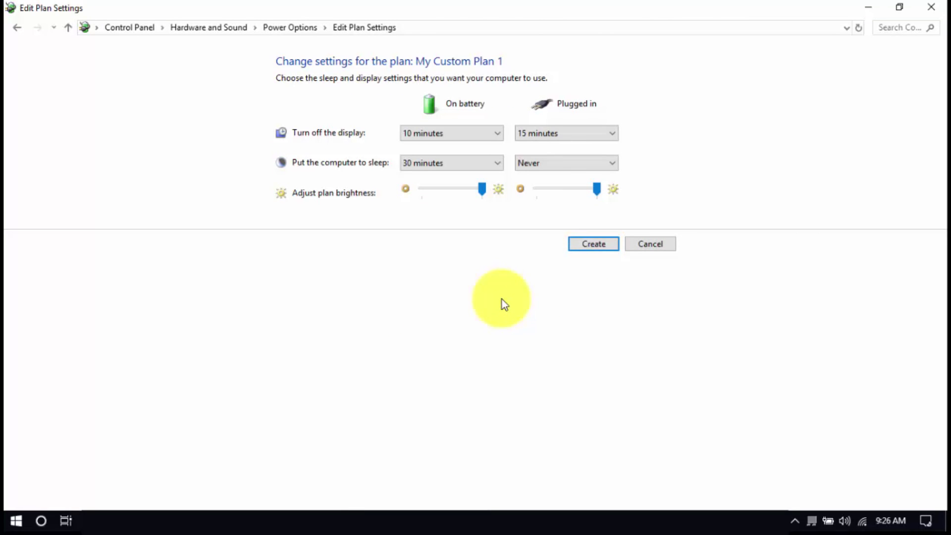
left_click(596, 246)
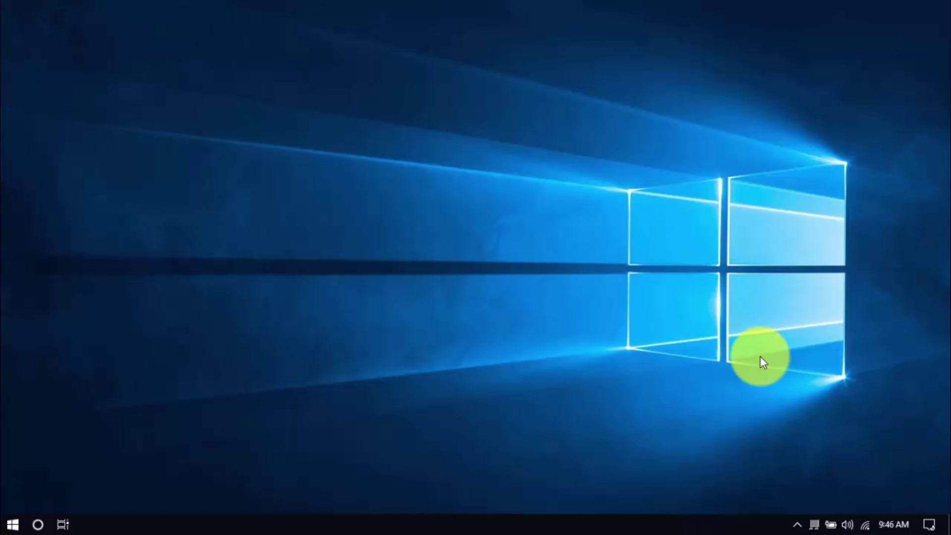
right_click(760, 524)
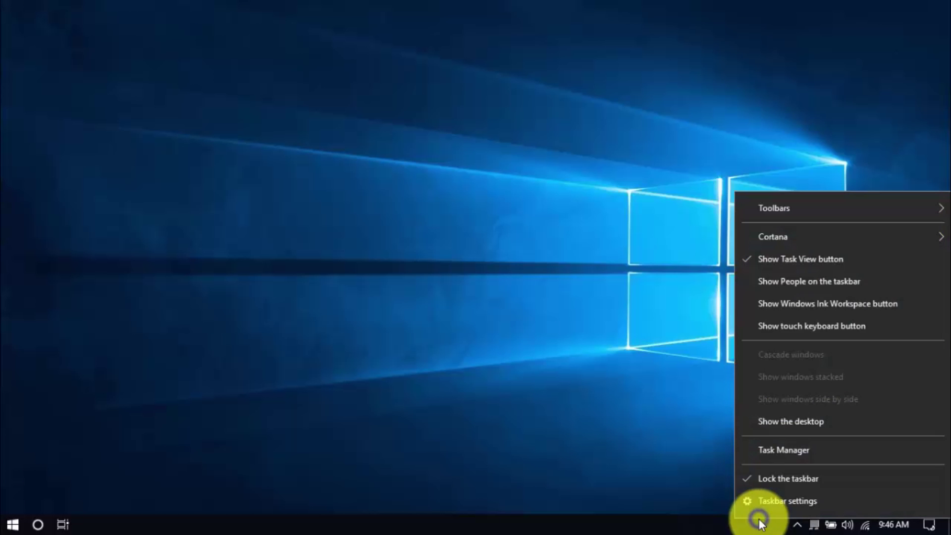
left_click(760, 452)
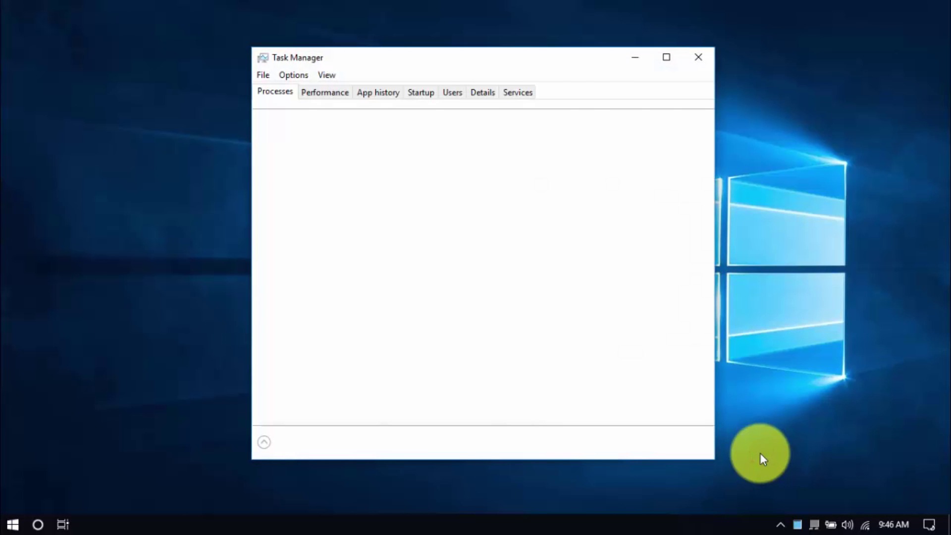
left_click(424, 92)
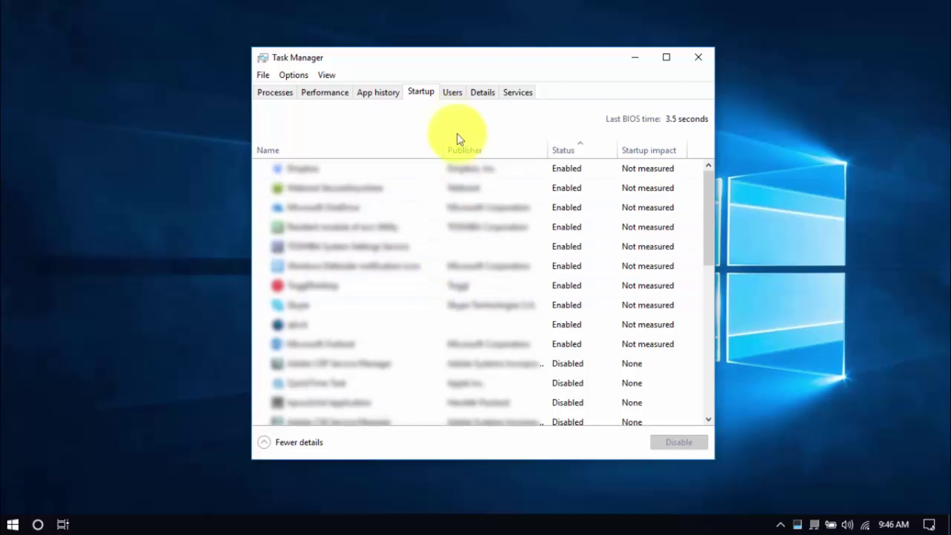
right_click(550, 225)
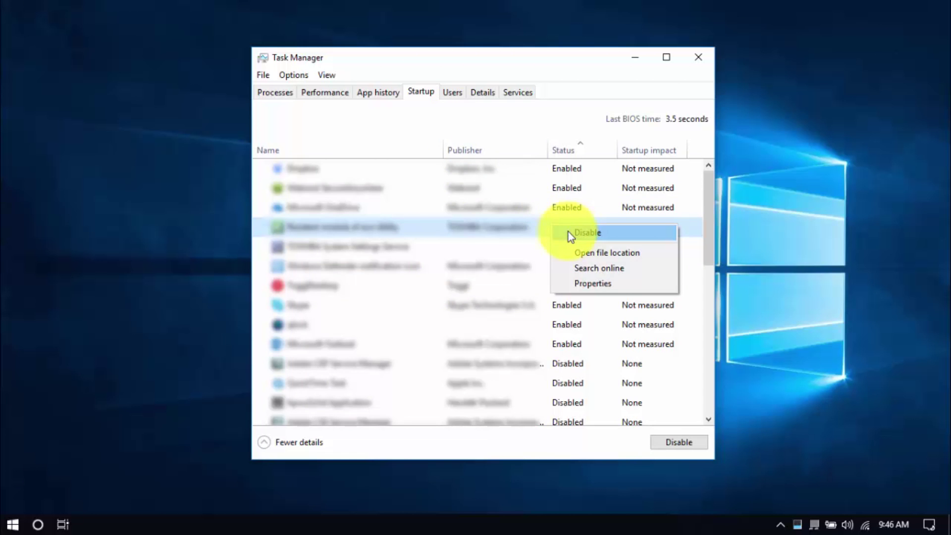
left_click(525, 228)
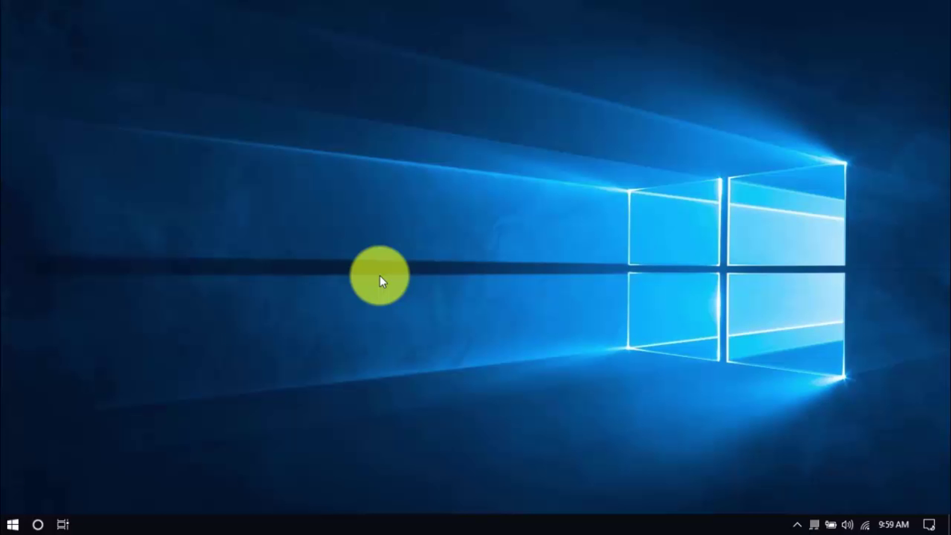
left_click(10, 526)
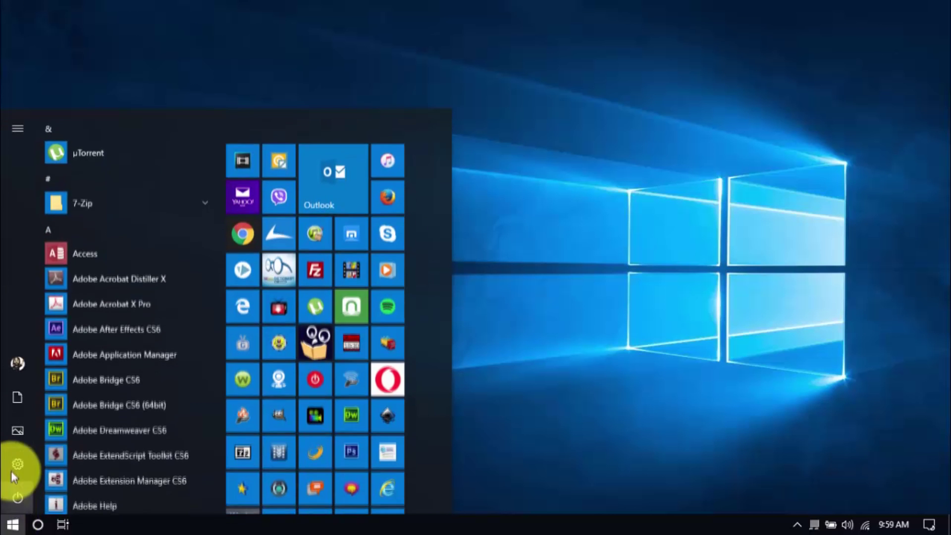
left_click(11, 468)
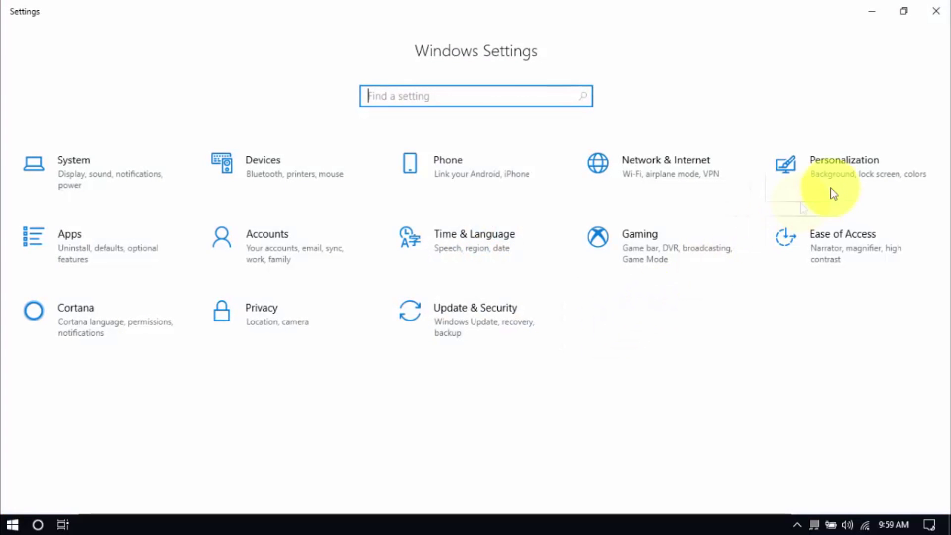
left_click(837, 184)
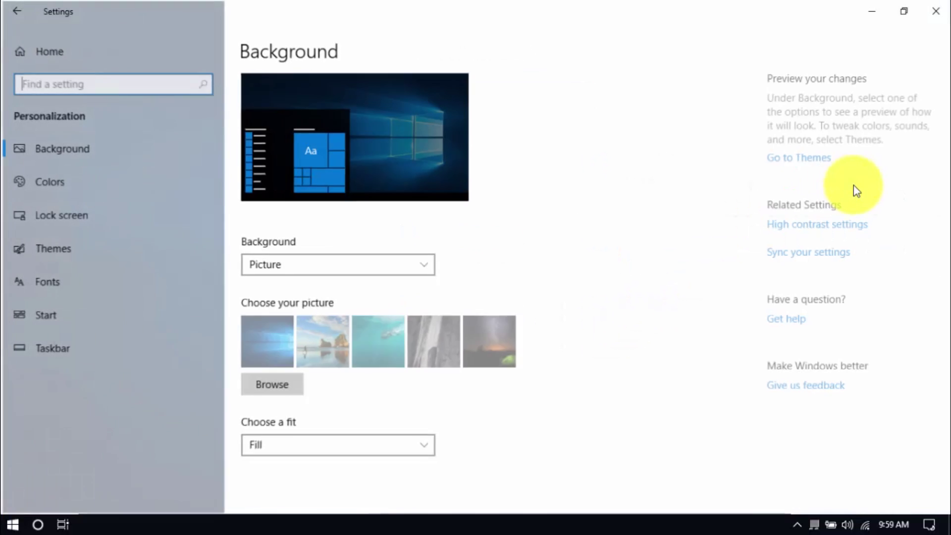
left_click(88, 185)
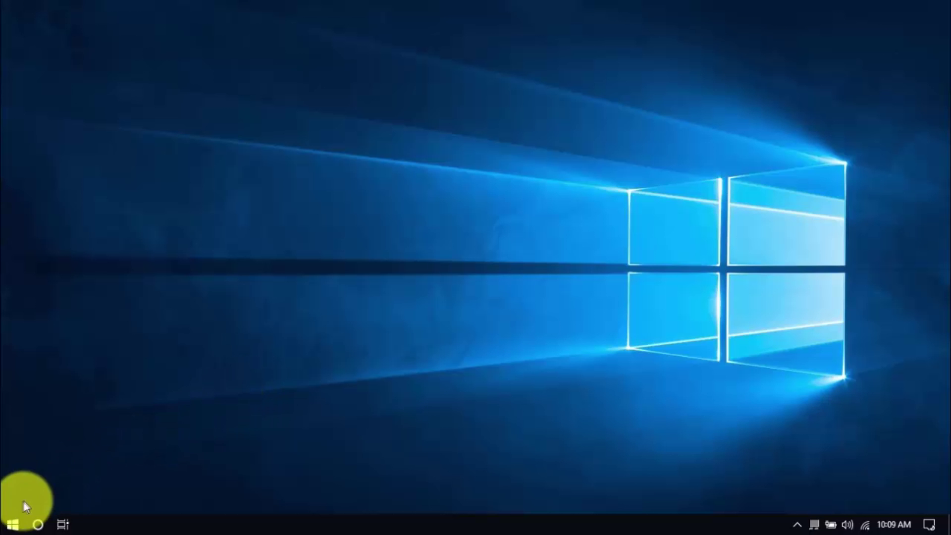
Launch Defragment and Optimize Drives by searching 'defrag' from the Start menu.
left_click(13, 524)
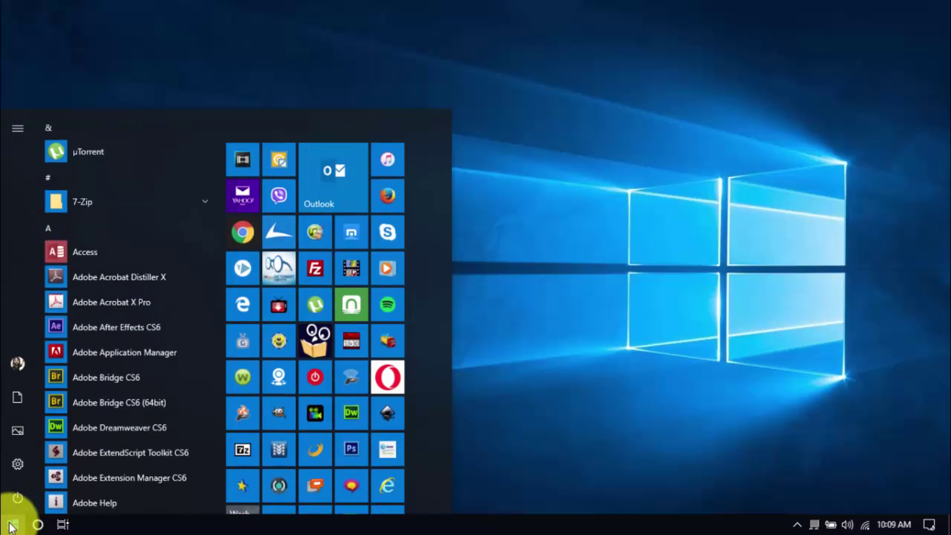
type("defrag")
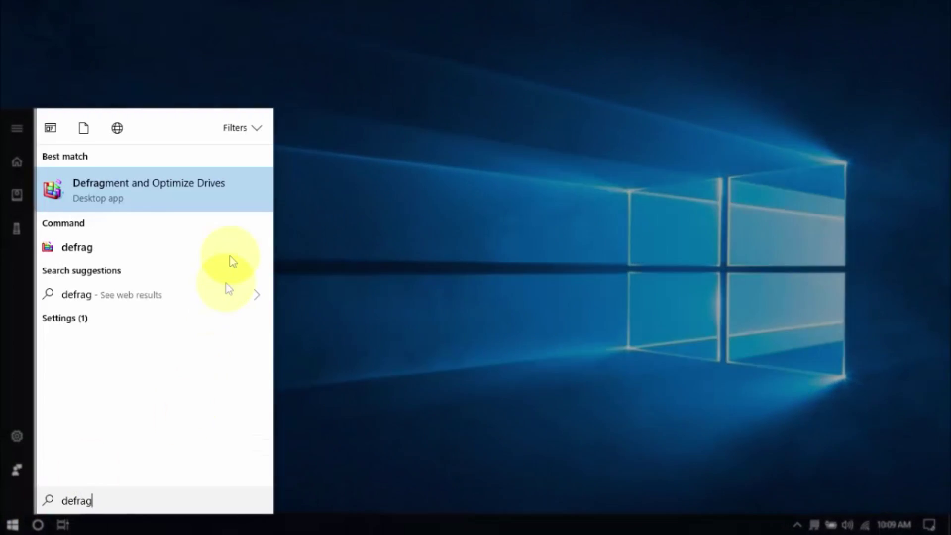
key("Return")
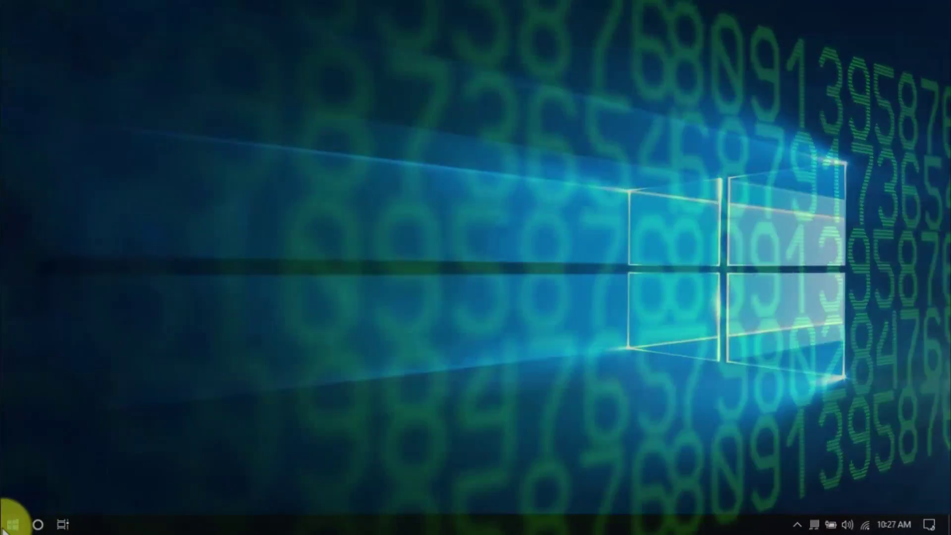
Open %temp% through Run and delete all 57 items in the user's Temp folder.
right_click(11, 519)
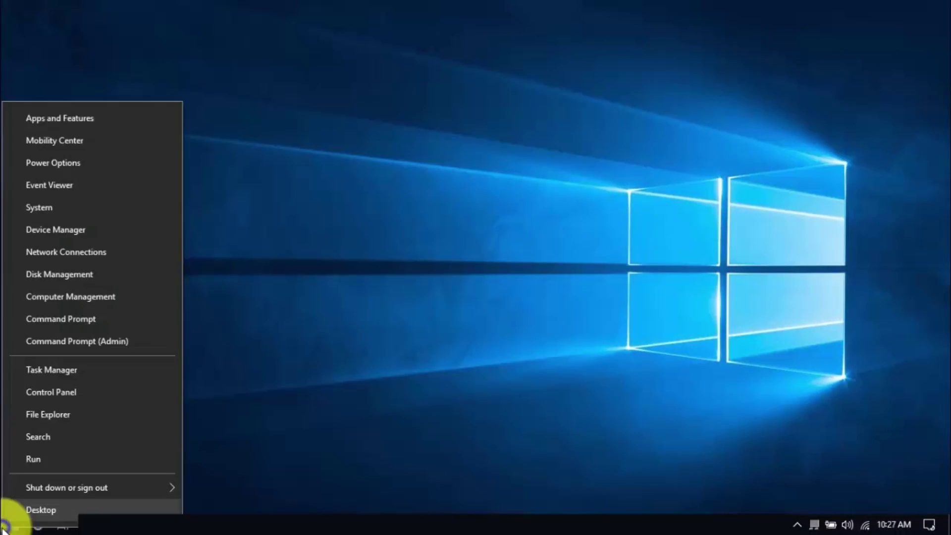
left_click(47, 457)
type("%temp%")
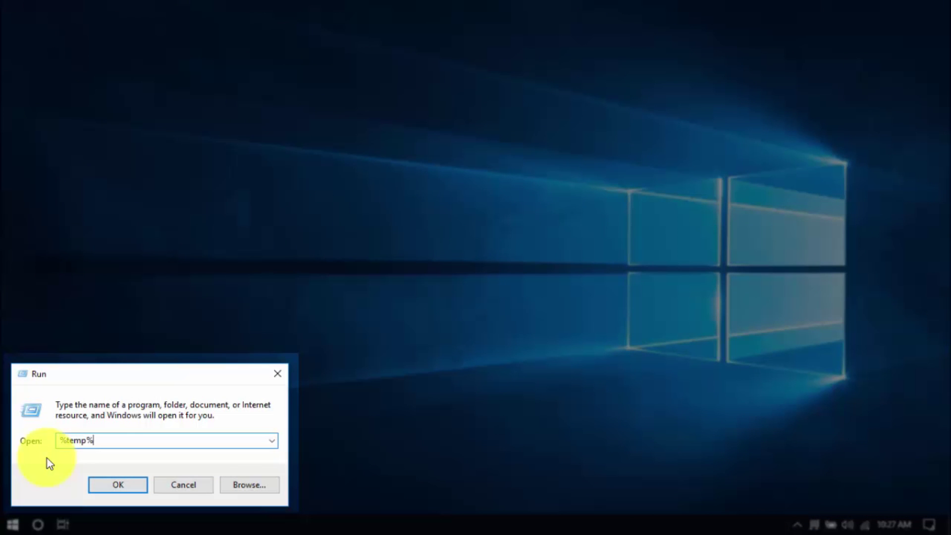
key("Return")
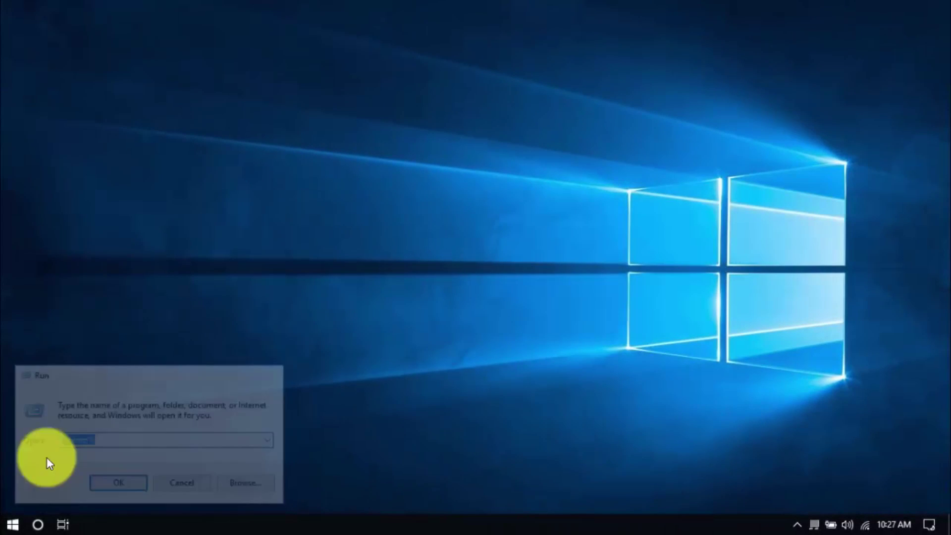
left_click(556, 357)
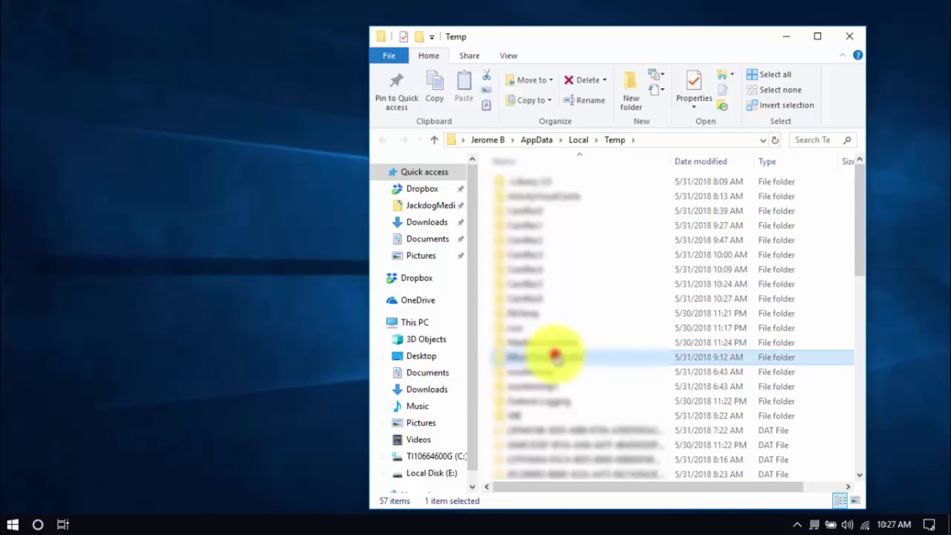
key("ctrl+a")
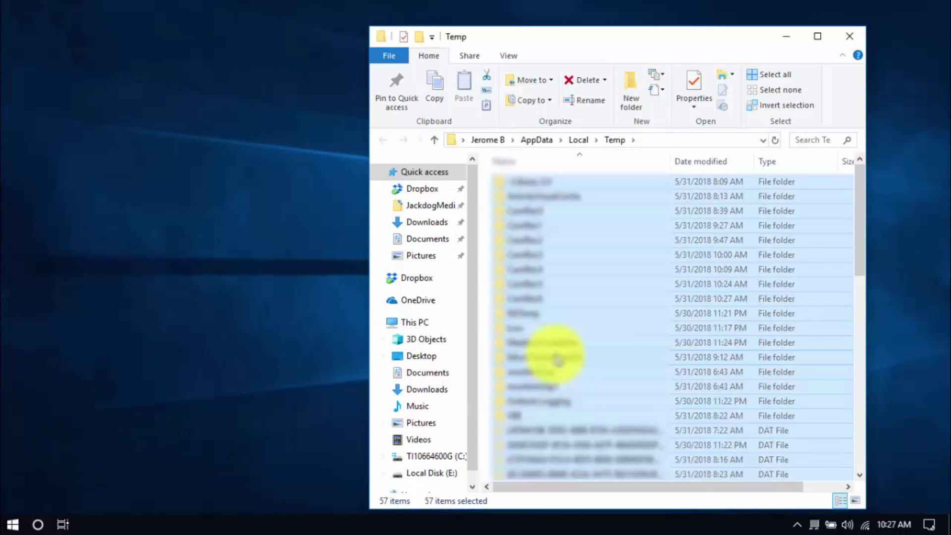
key("Delete")
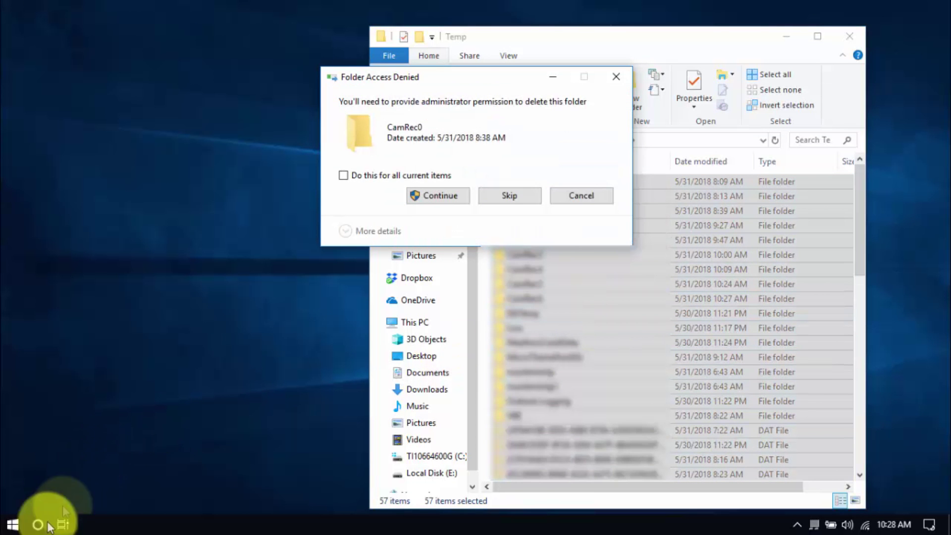
Open the Windows 'temp' folder through Run and select all 95 items.
right_click(13, 524)
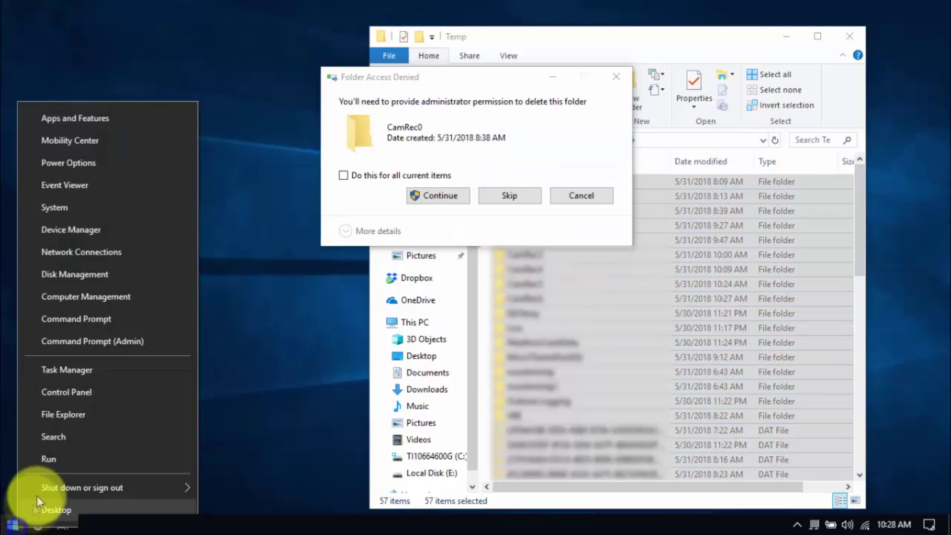
left_click(56, 453)
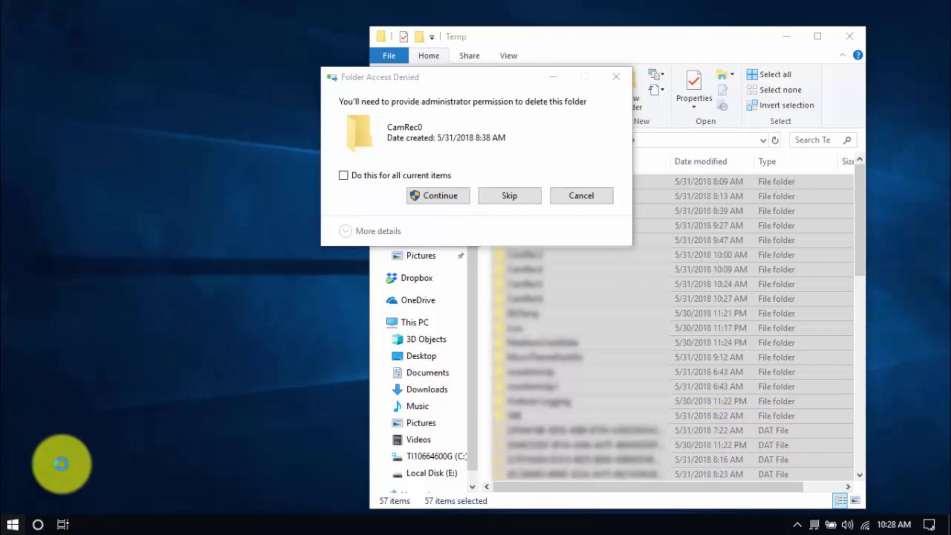
type("temp")
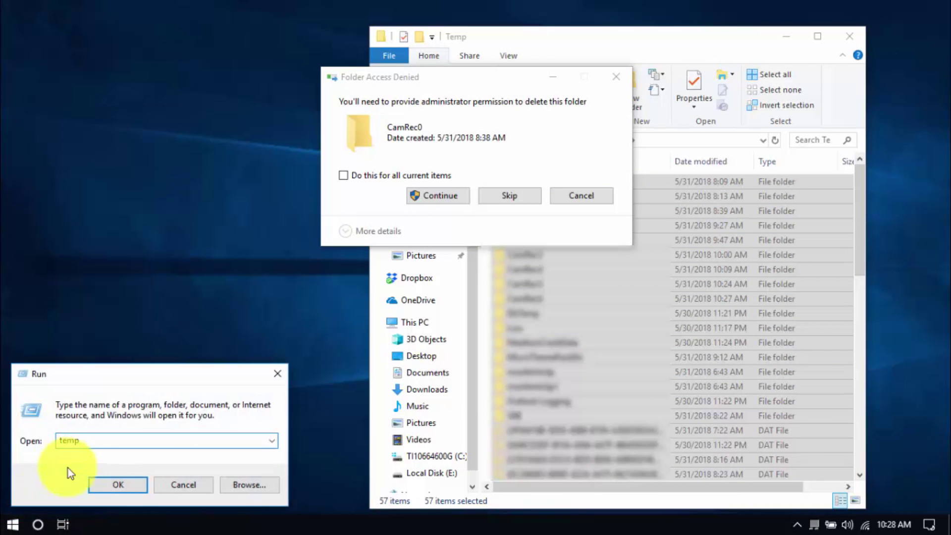
left_click(114, 488)
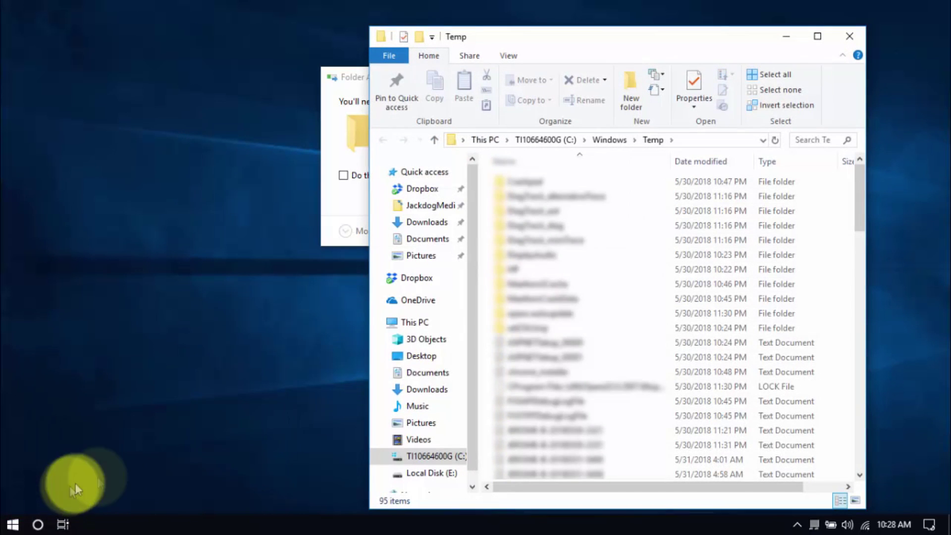
left_click(515, 342)
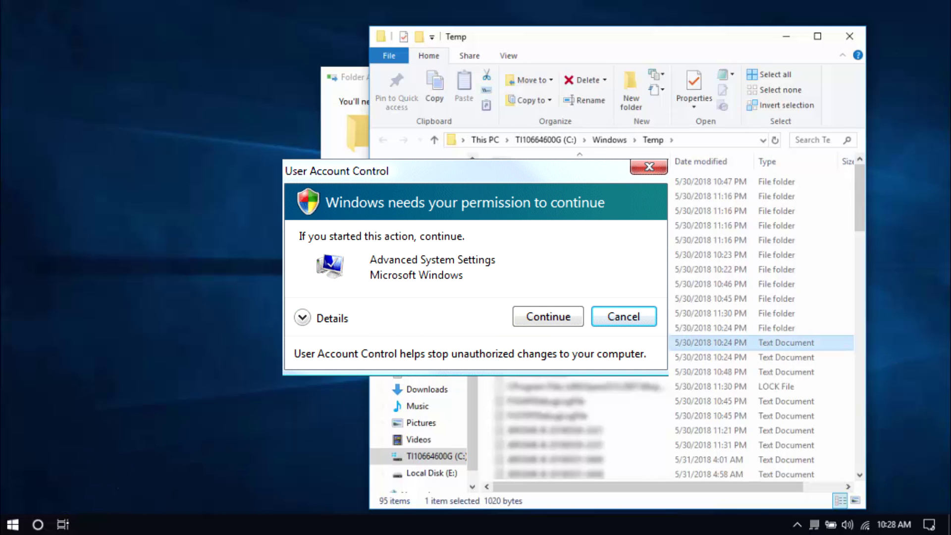
key("ctrl+a")
Open the Windows Prefetch folder through Run with 'prefe'.
left_click(11, 526)
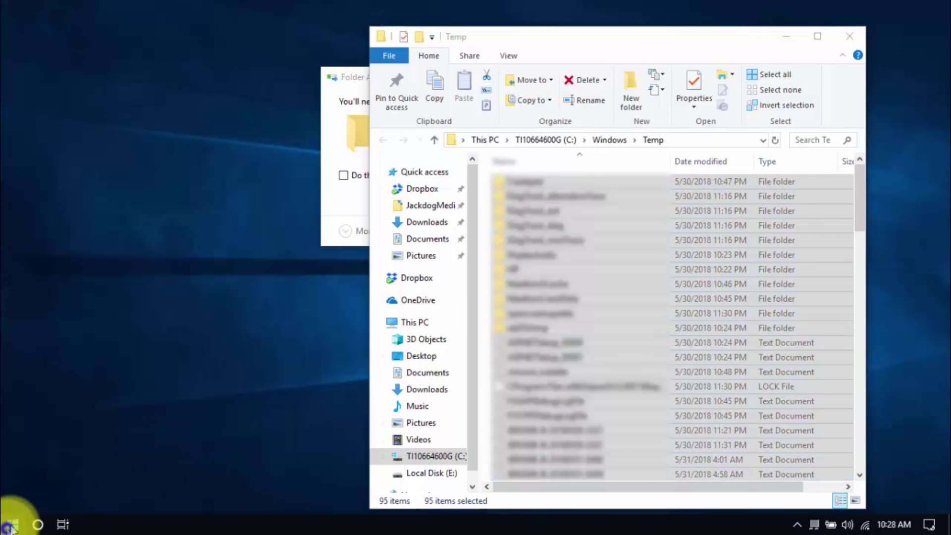
right_click(11, 526)
left_click(54, 464)
type("prefe")
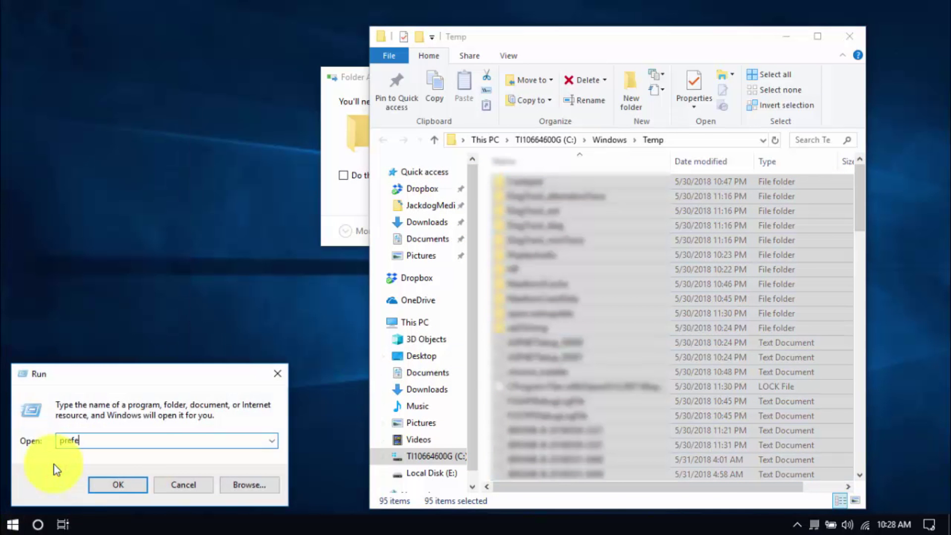
key("Return")
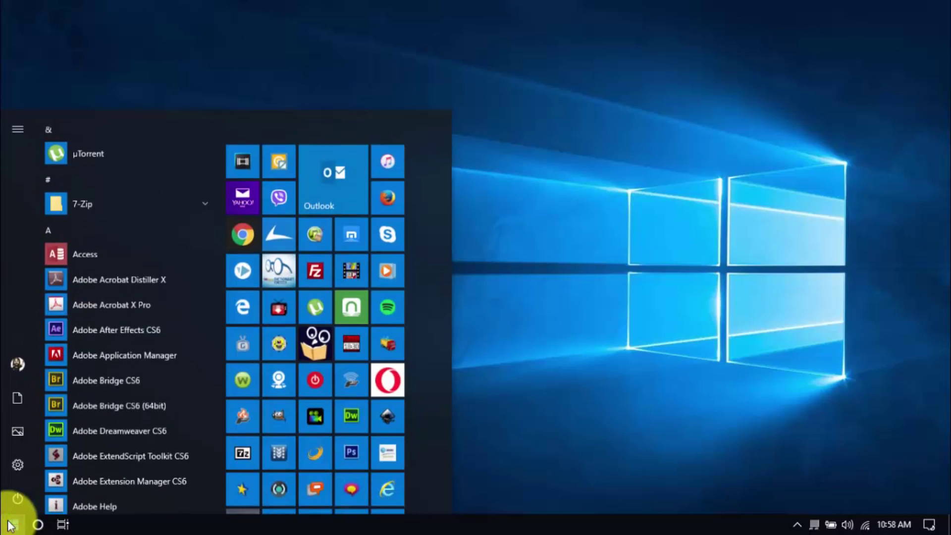
left_click(11, 524)
Run Disk Cleanup on drive C:, including system files, to list freeable space.
type("disk cleanup")
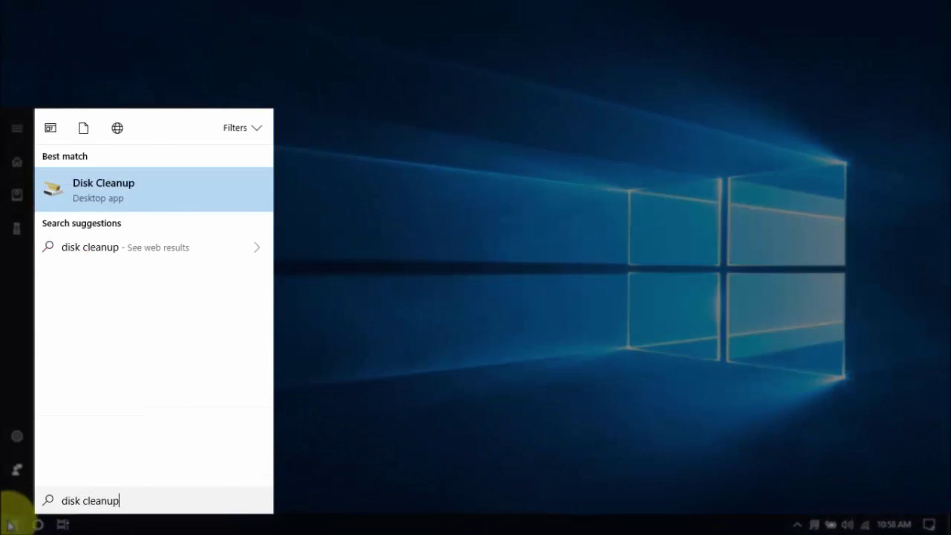
key("Return")
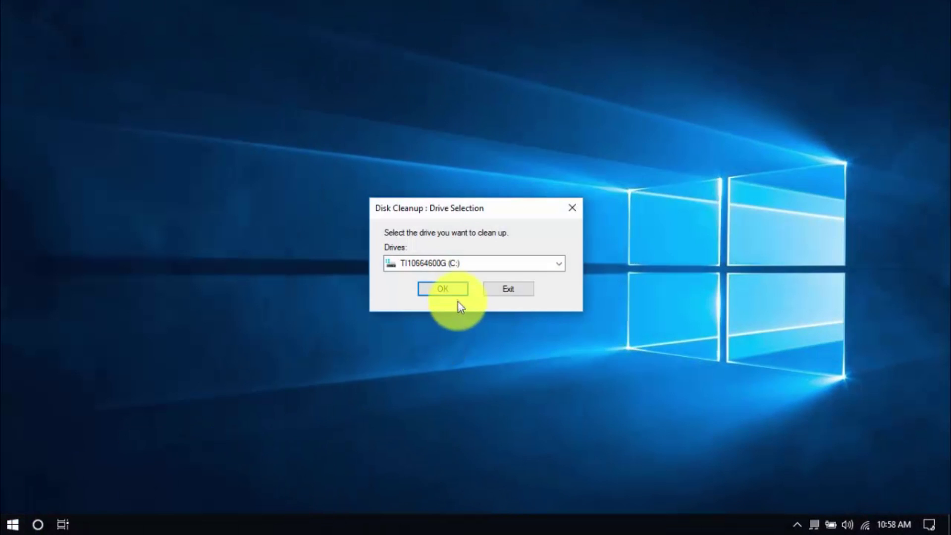
left_click(454, 296)
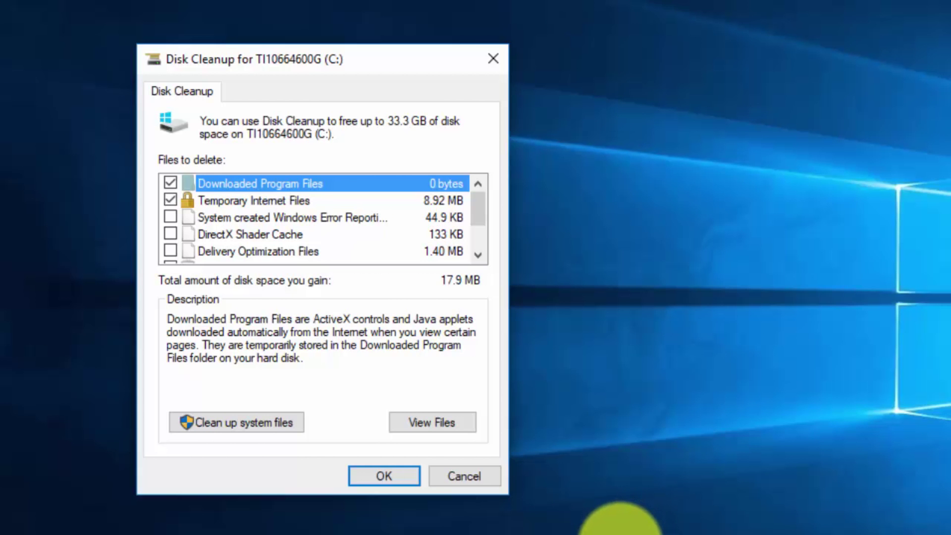
left_click(262, 418)
key("Return")
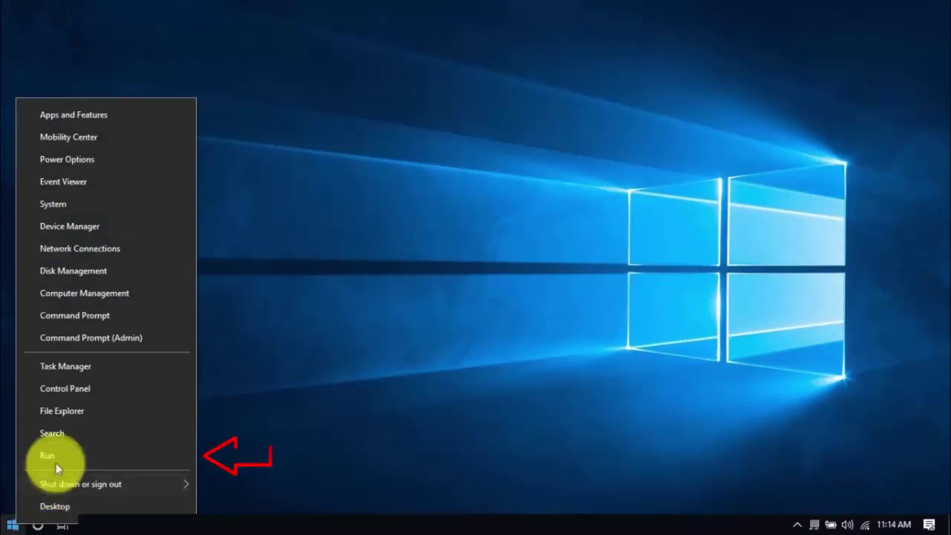
Launch regedit and open MouseHoverTime under HKEY_CURRENT_USER\Control Panel\Mouse for editing.
left_click(58, 460)
type("regedit")
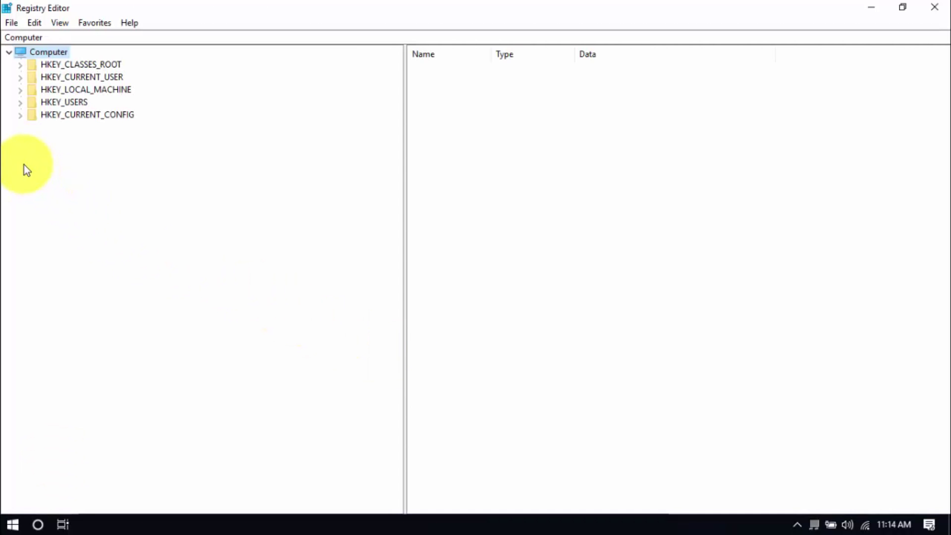
left_click(21, 78)
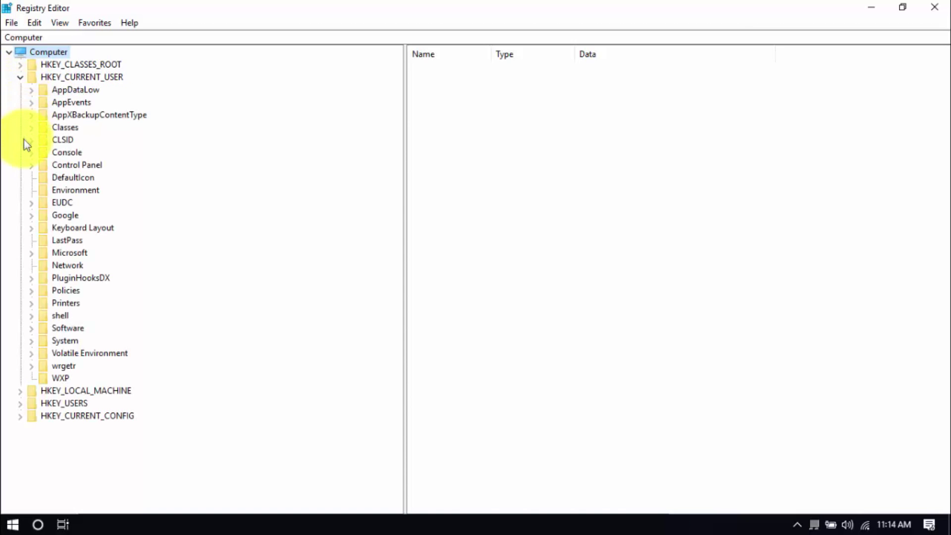
left_click(31, 165)
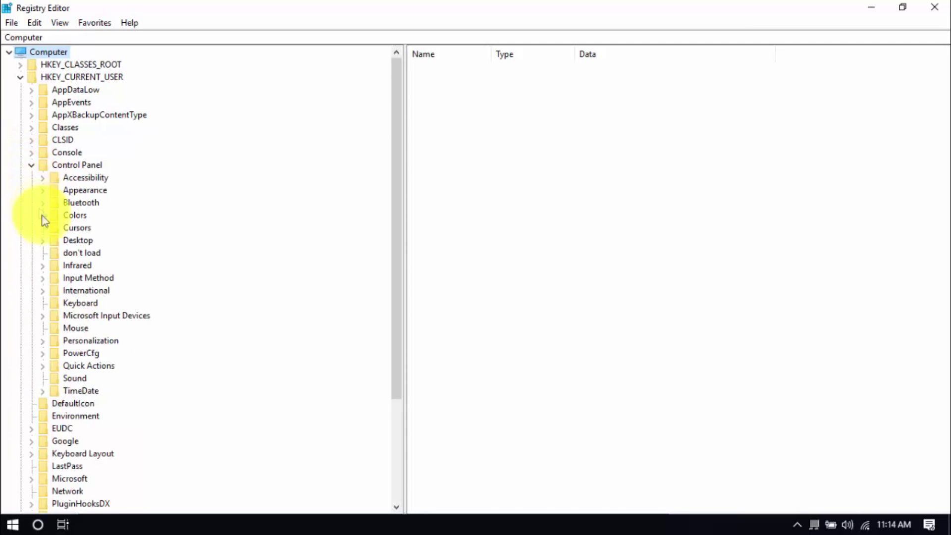
left_click(78, 332)
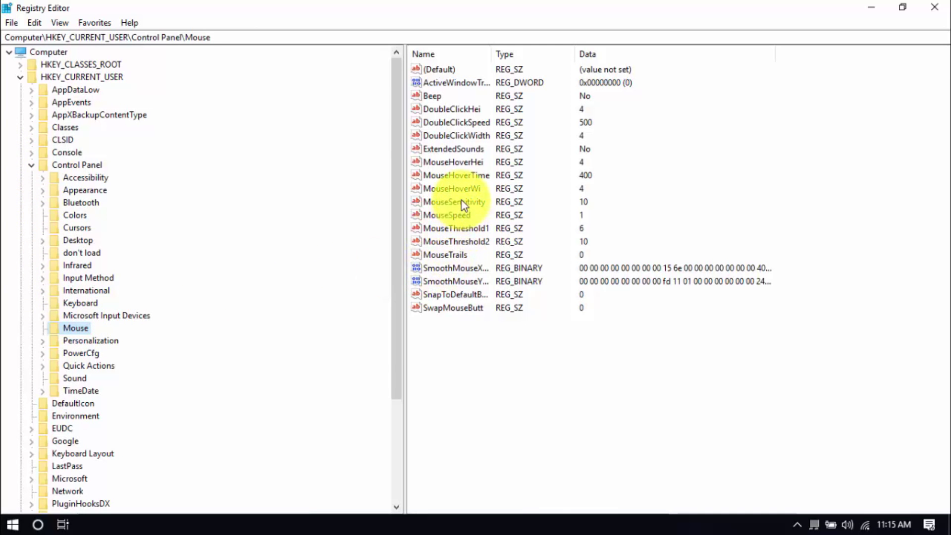
double_click(456, 176)
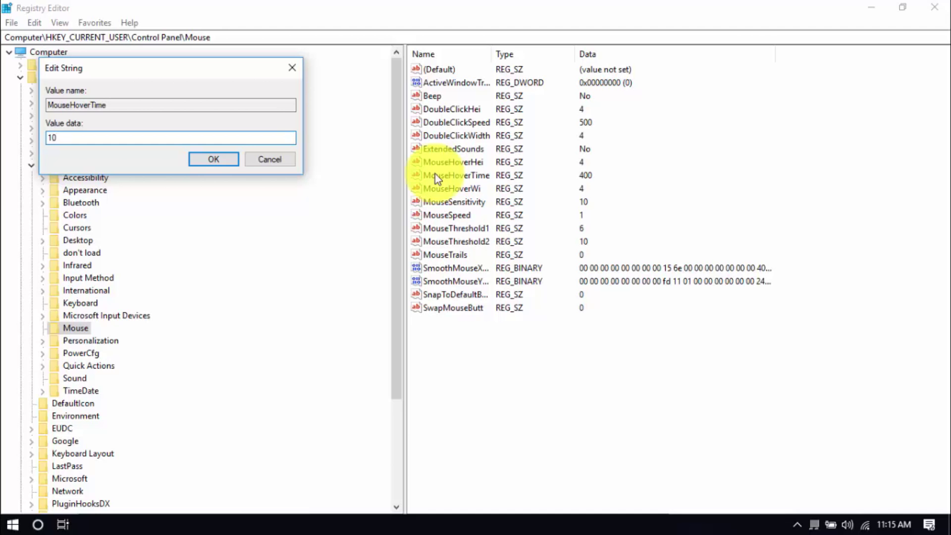
Confirm MouseHoverTime as 10, then open the Desktop key's MenuShowDelay value for editing.
key("Return")
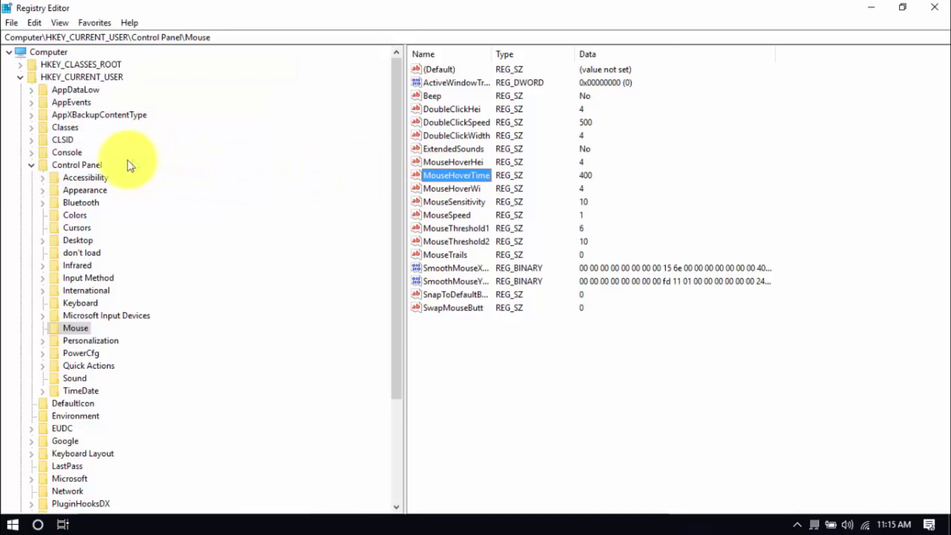
left_click(80, 240)
scroll(536, 344, "down", 5)
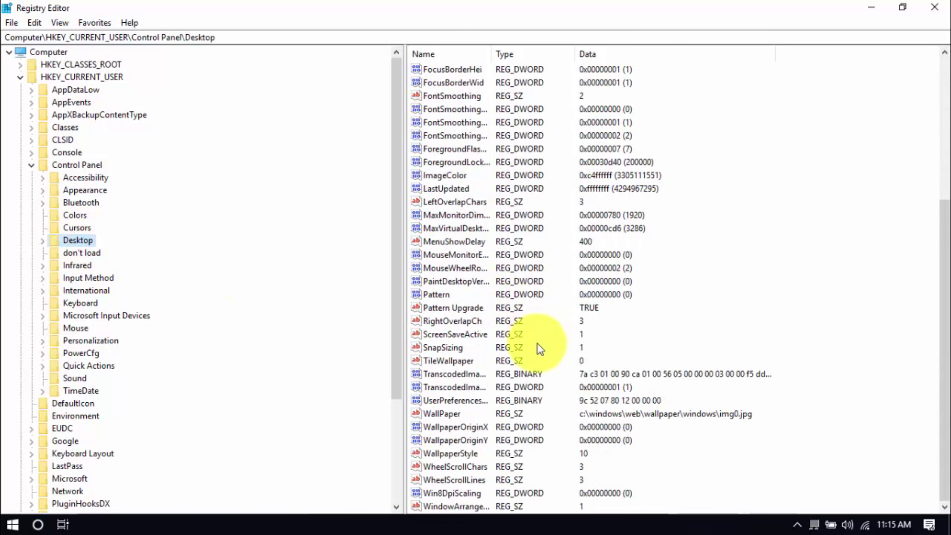
left_click(471, 242)
double_click(471, 242)
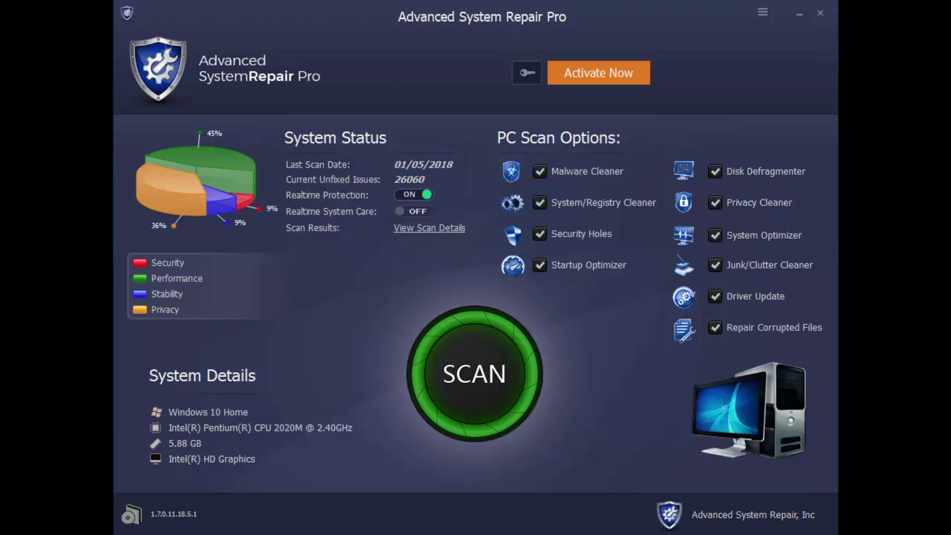
Start a full PC scan in Advanced System Repair Pro with the SCAN button.
left_click(457, 394)
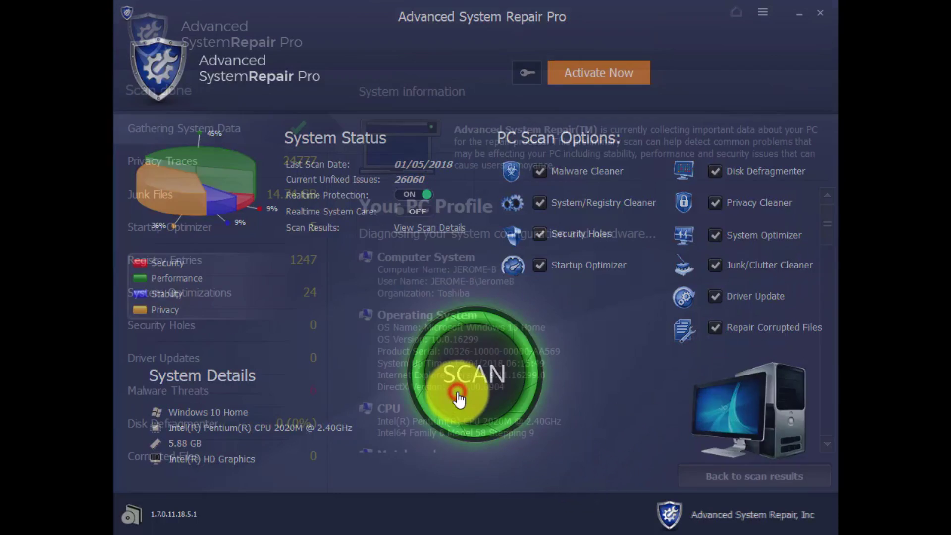